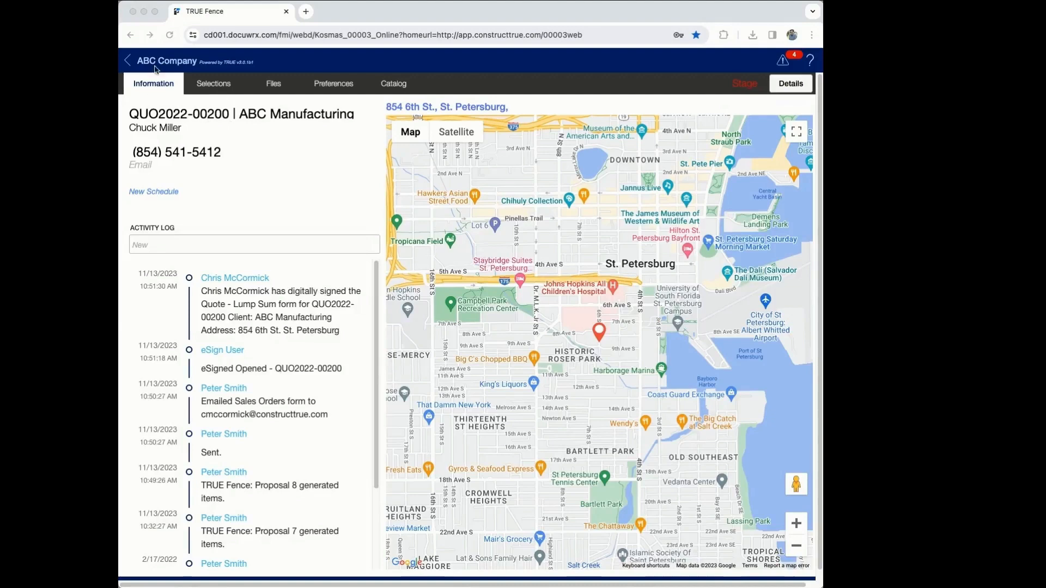
Step: Go back from the ABC Manufacturing quote to the Schedule list of 19 upcoming jobs
left_click(128, 61)
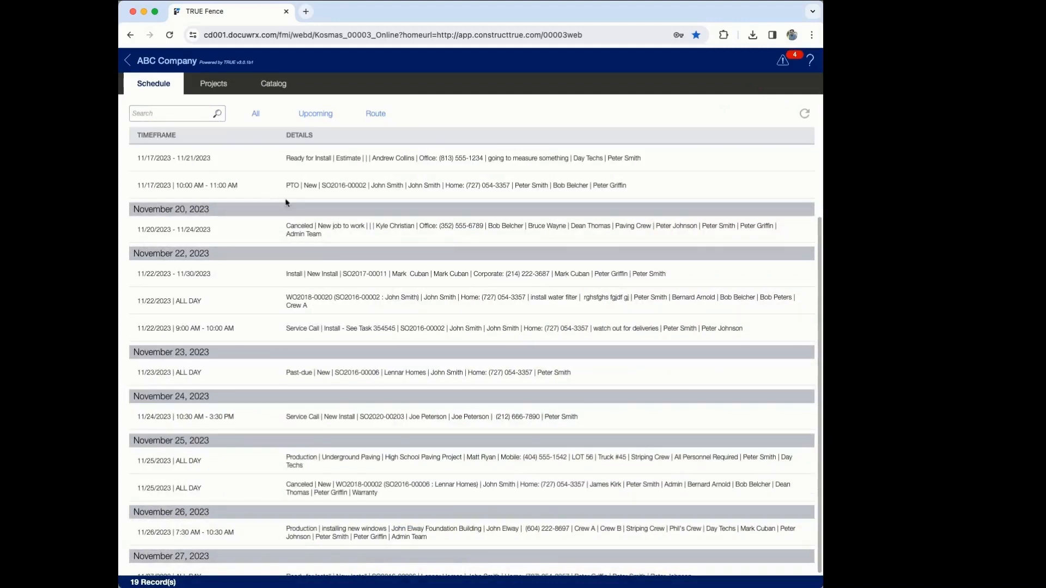
Step: Scroll the Schedule list up and switch to the Projects list of 3 quotes
scroll(288, 200, "up", 4)
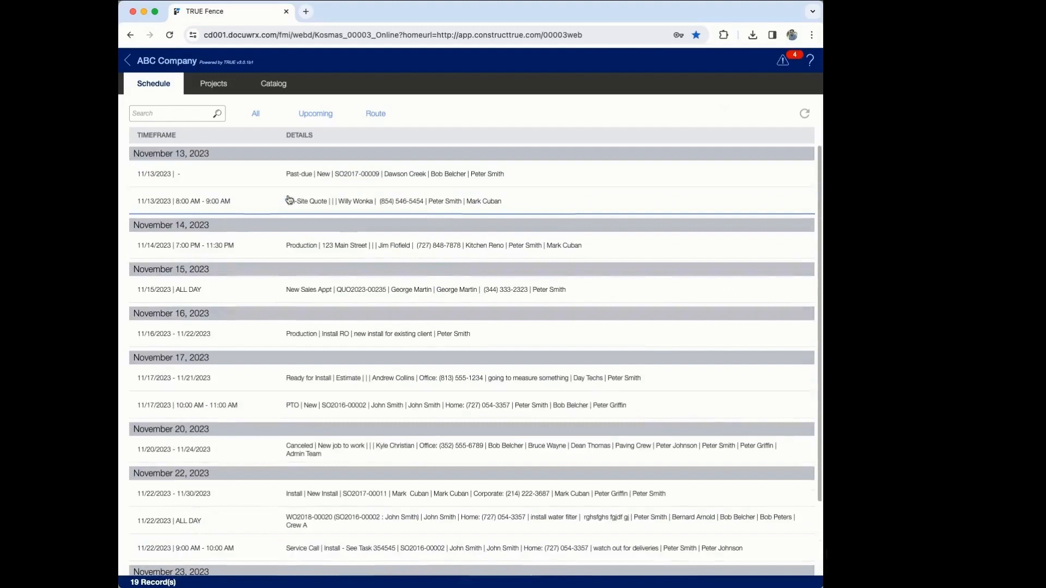
left_click(209, 84)
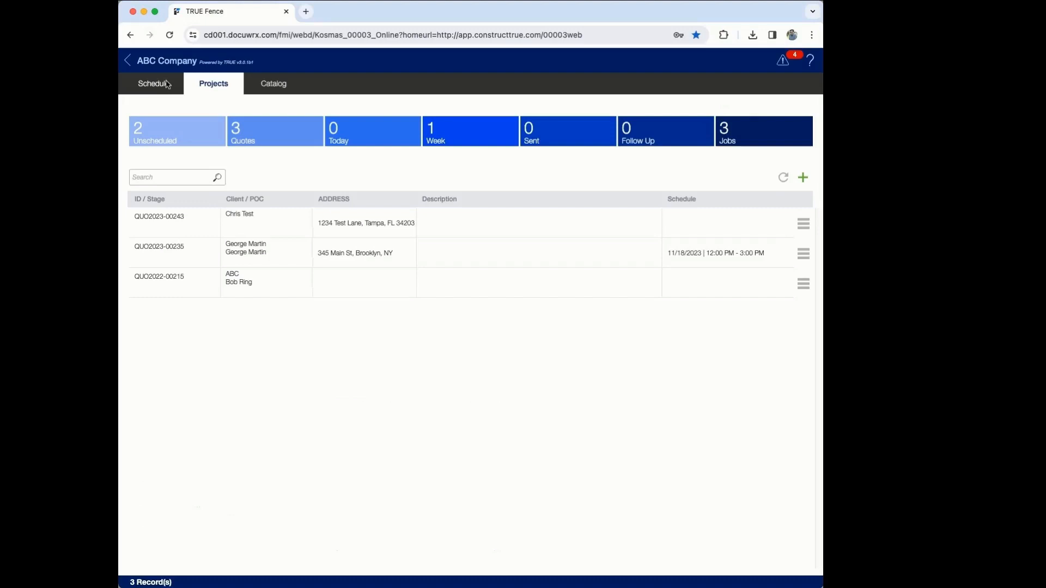
Step: Open the second project, the Brooklyn new-fence quote, and view its Details dialog
left_click(336, 257)
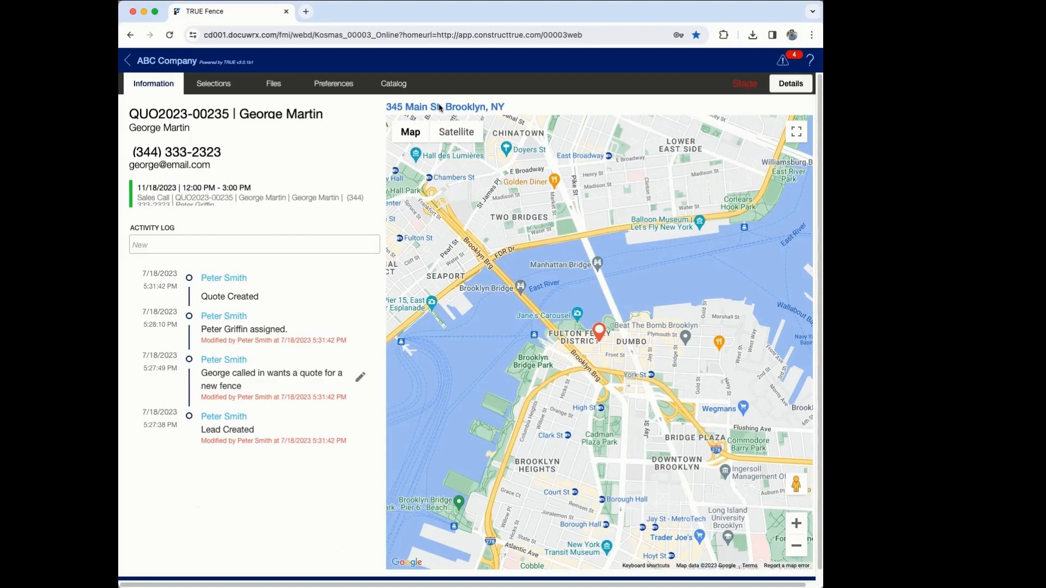
left_click(793, 84)
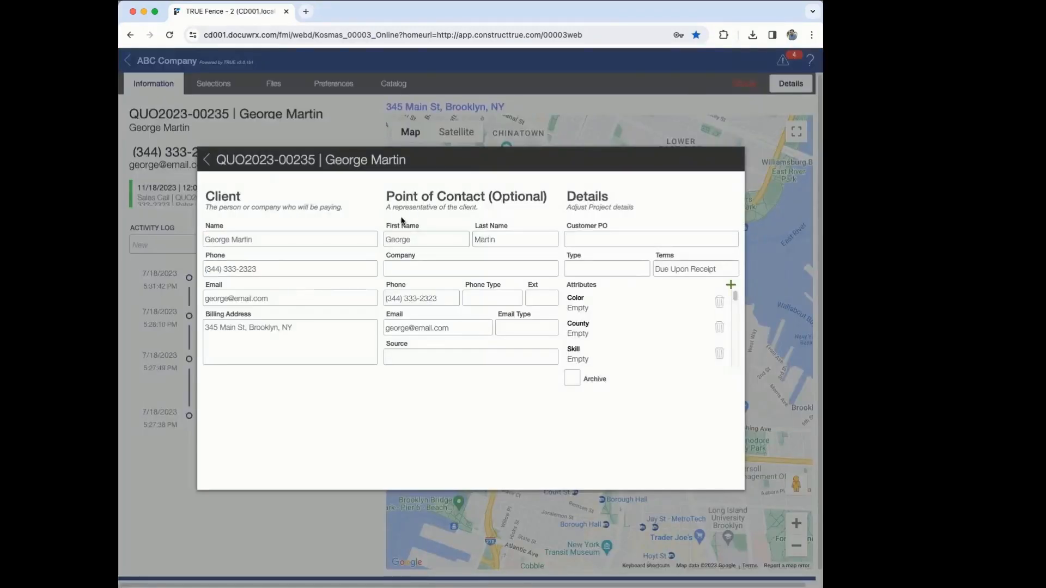
Step: Start a New Proposal from Selections, opening the satellite drawing of the Water St site
left_click(207, 162)
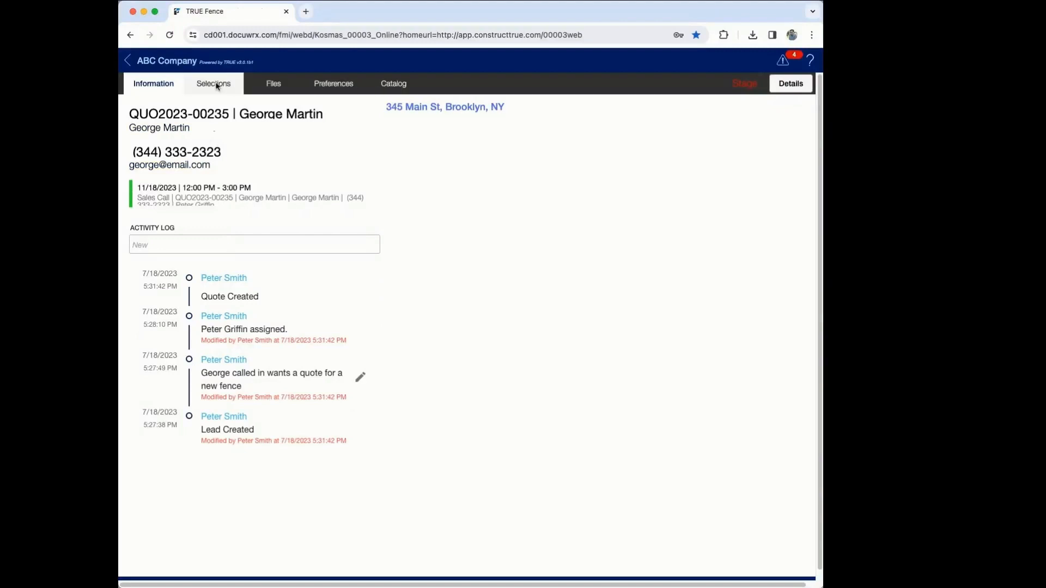
left_click(217, 85)
left_click(443, 120)
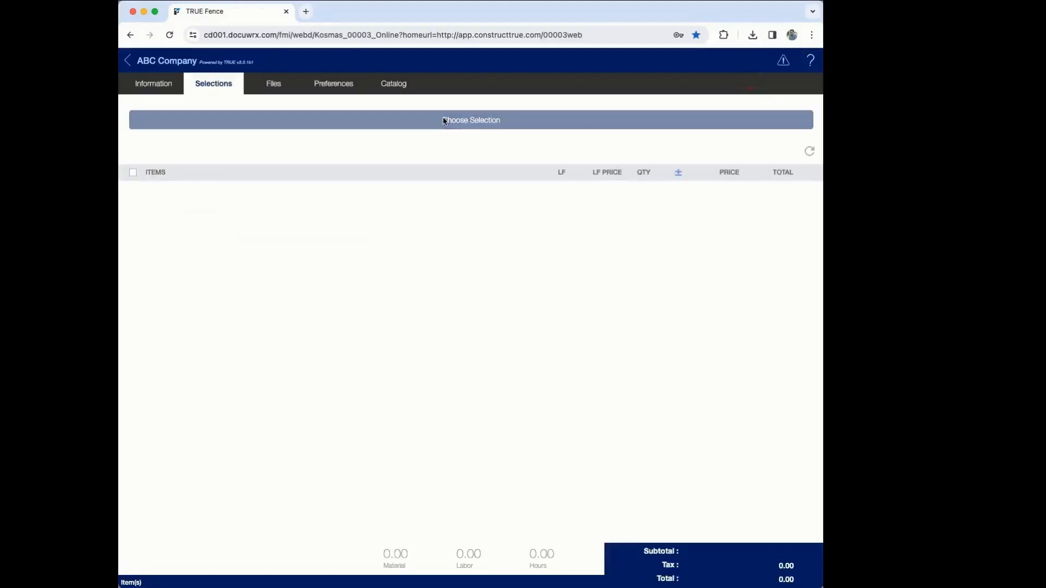
left_click(475, 146)
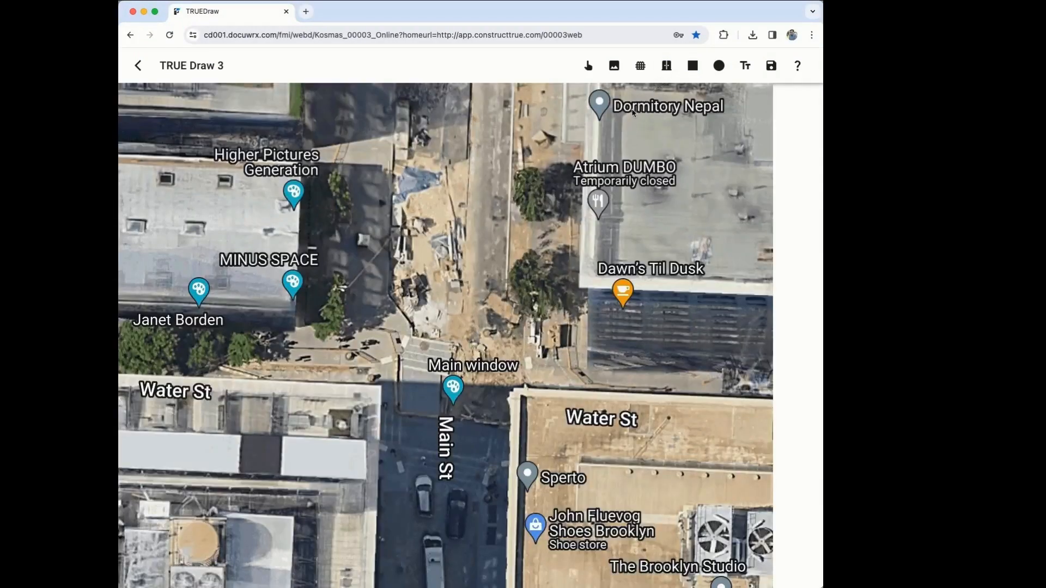
Step: Confirm the map image settings and draw two parallel fence runs along the street
left_click(441, 435)
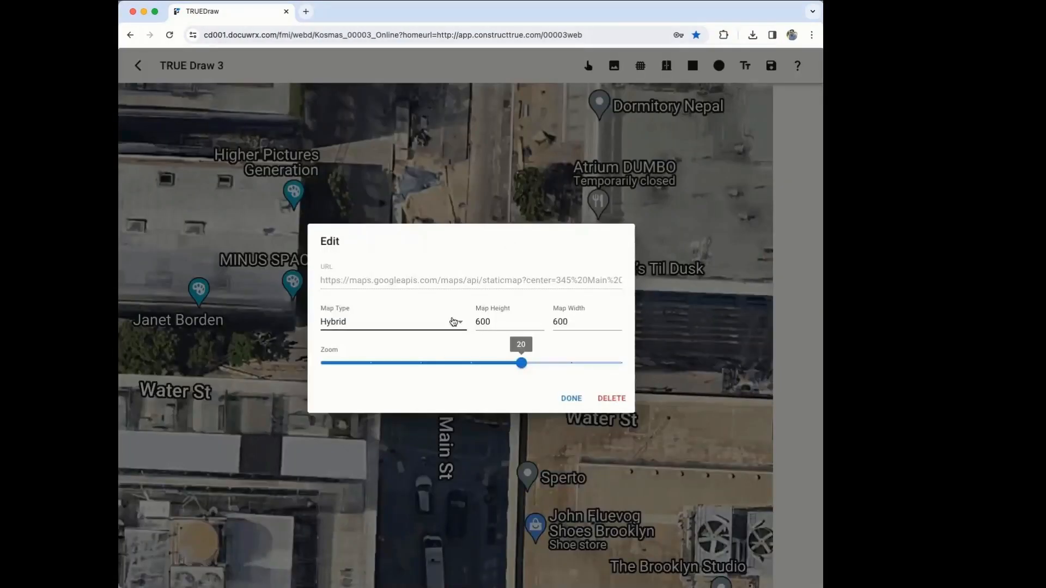
left_click(486, 324)
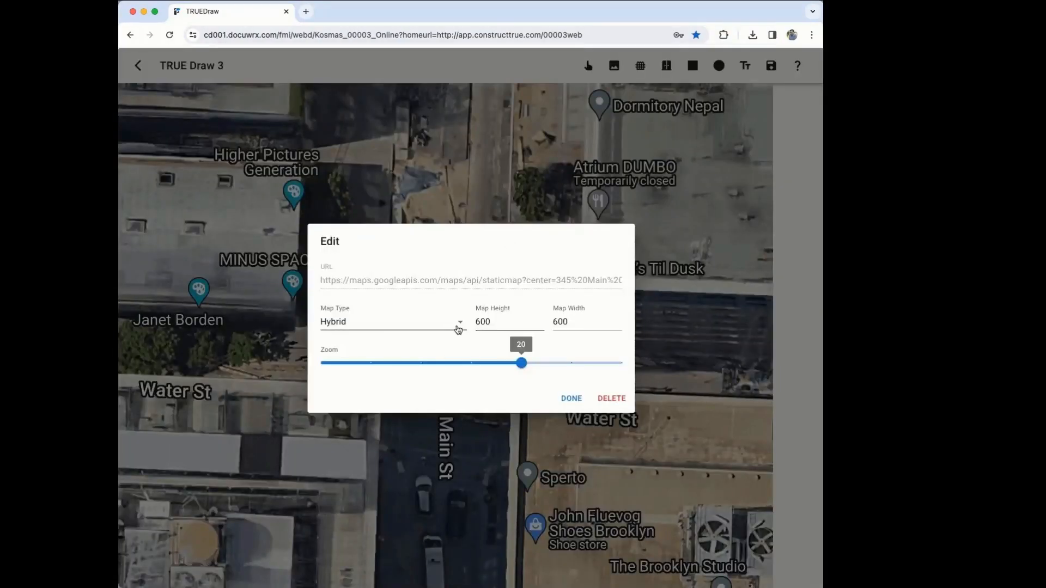
left_click(571, 398)
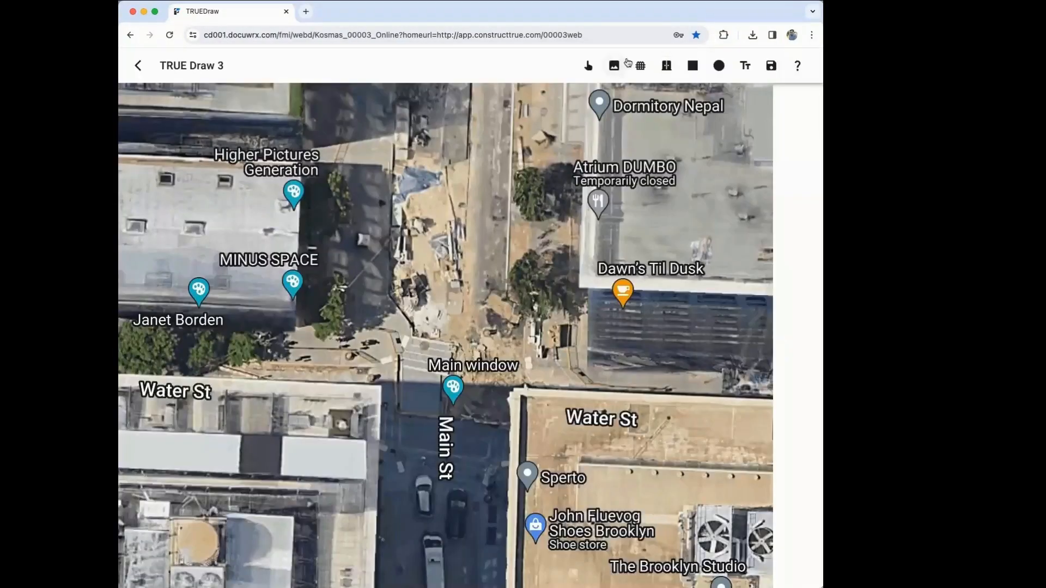
left_click(640, 66)
left_click(646, 91)
left_click_drag(467, 98, 457, 316)
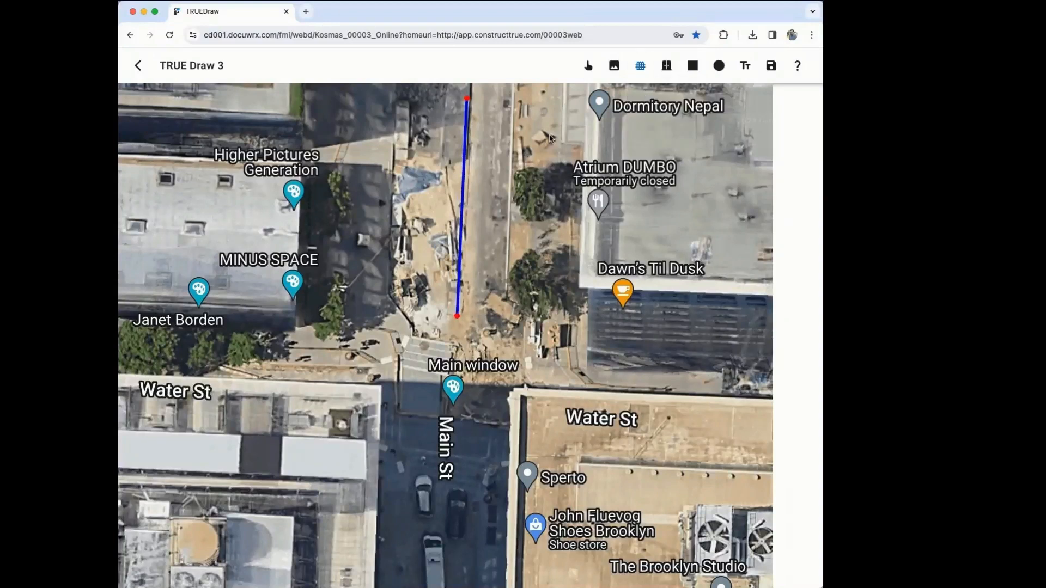
left_click_drag(515, 91, 508, 324)
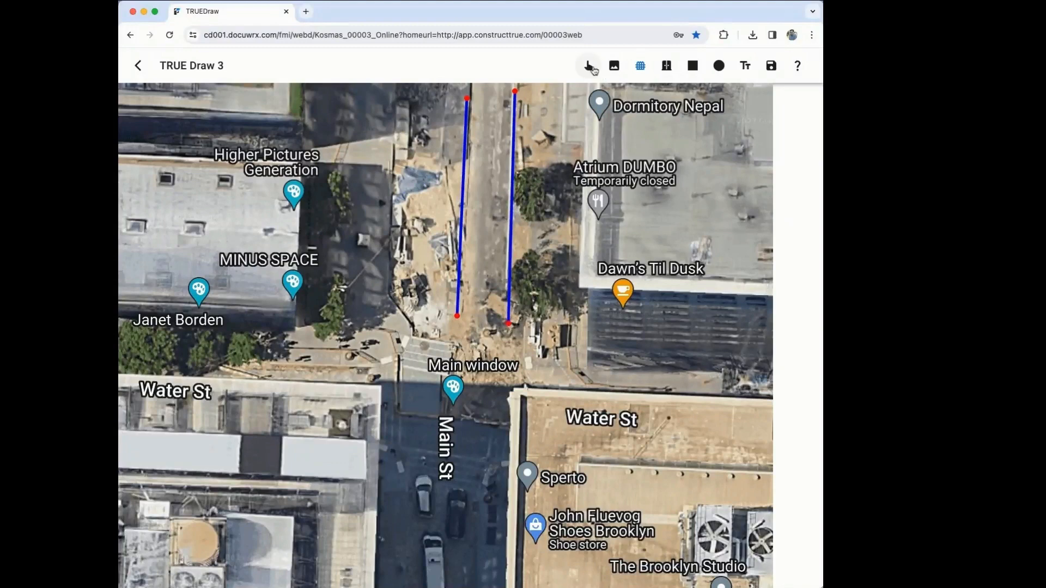
Step: Set both fence runs to a length of 70 feet
left_click(591, 67)
left_click(463, 167)
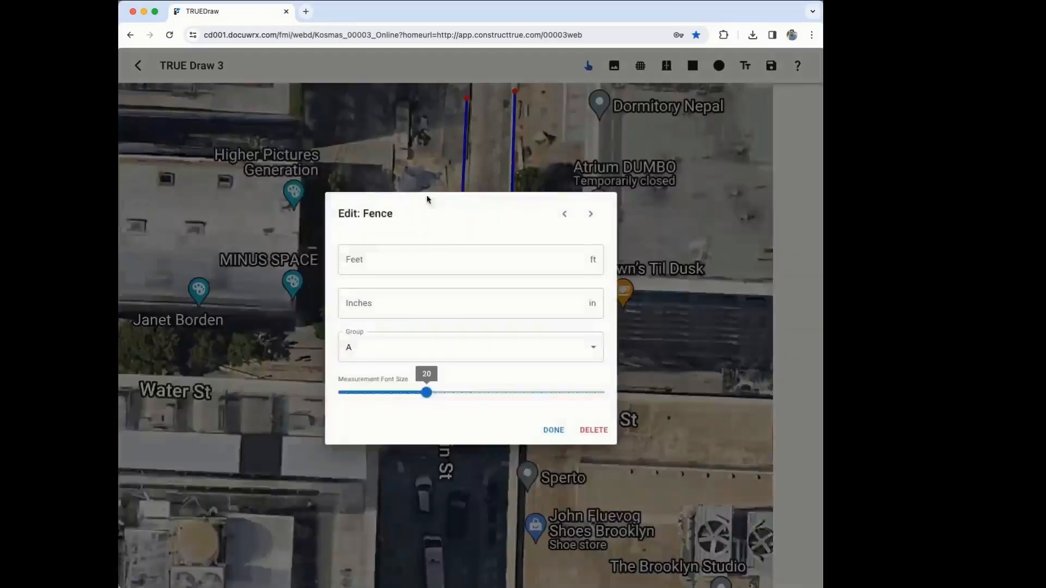
left_click(395, 248)
type("70")
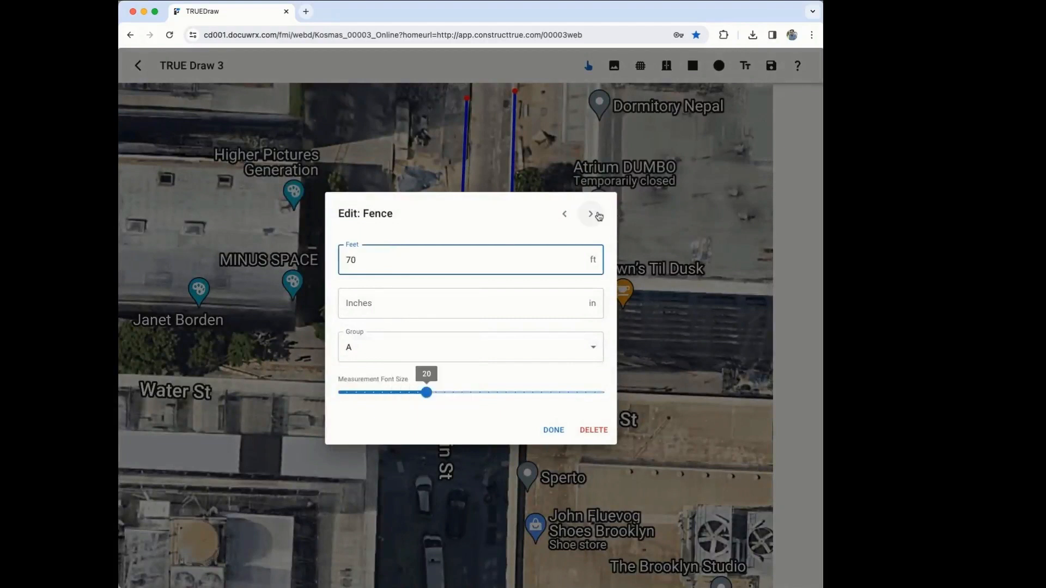
left_click(599, 216)
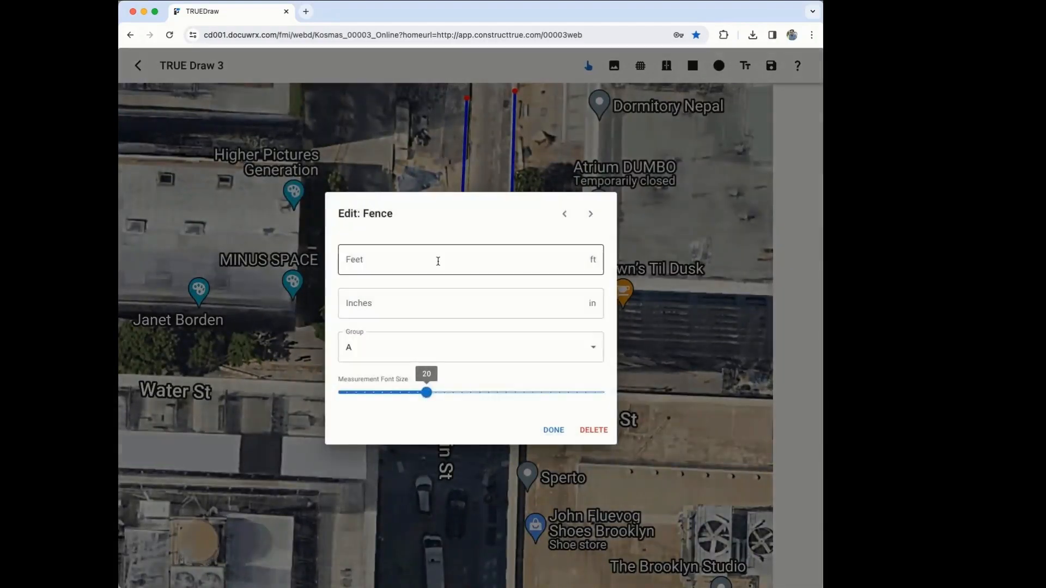
left_click(437, 261)
type("70")
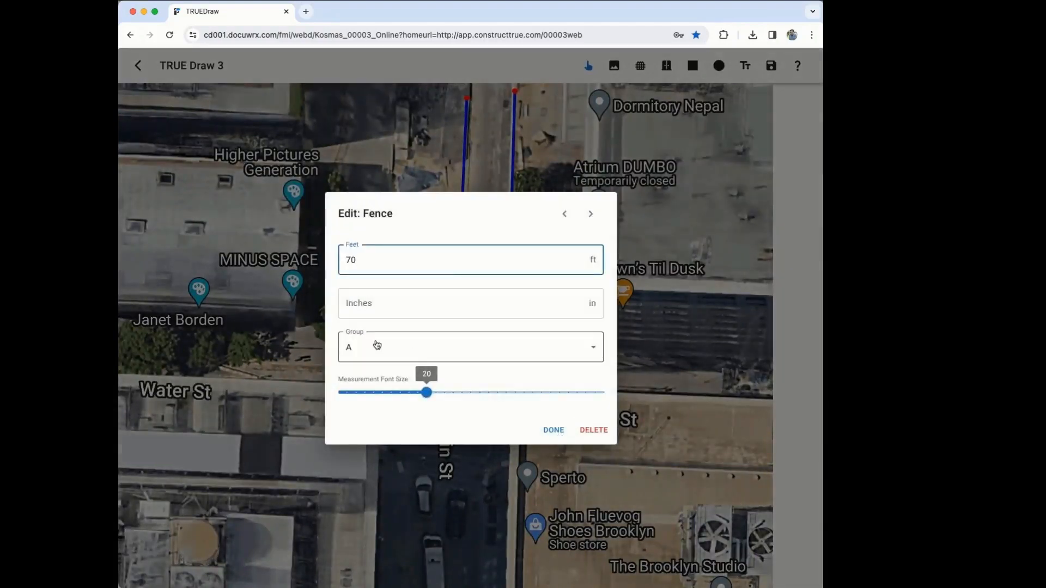
left_click(545, 429)
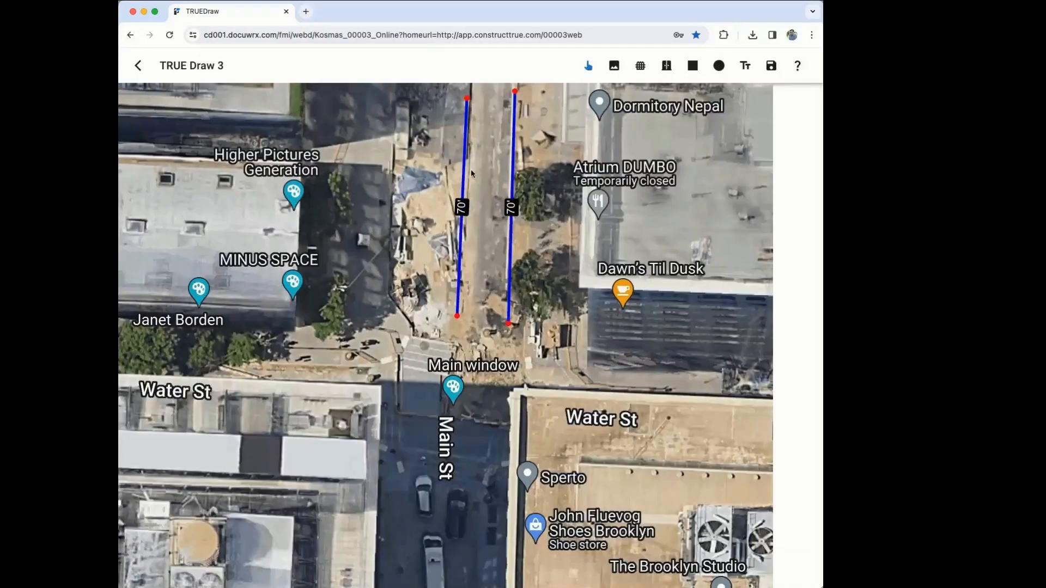
Step: Keep the right fence run assigned to group A
left_click(512, 233)
left_click(436, 347)
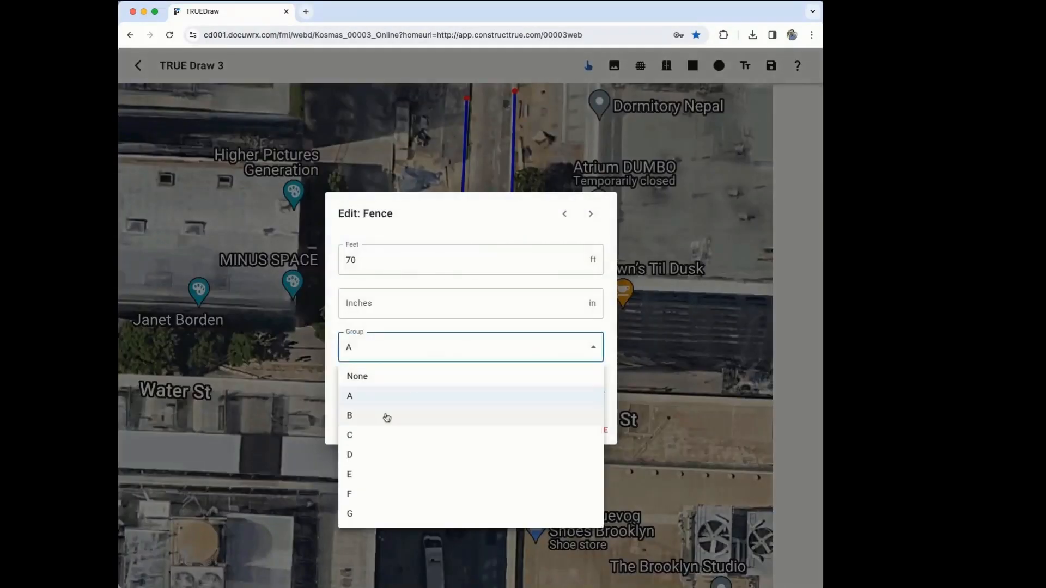
left_click(491, 234)
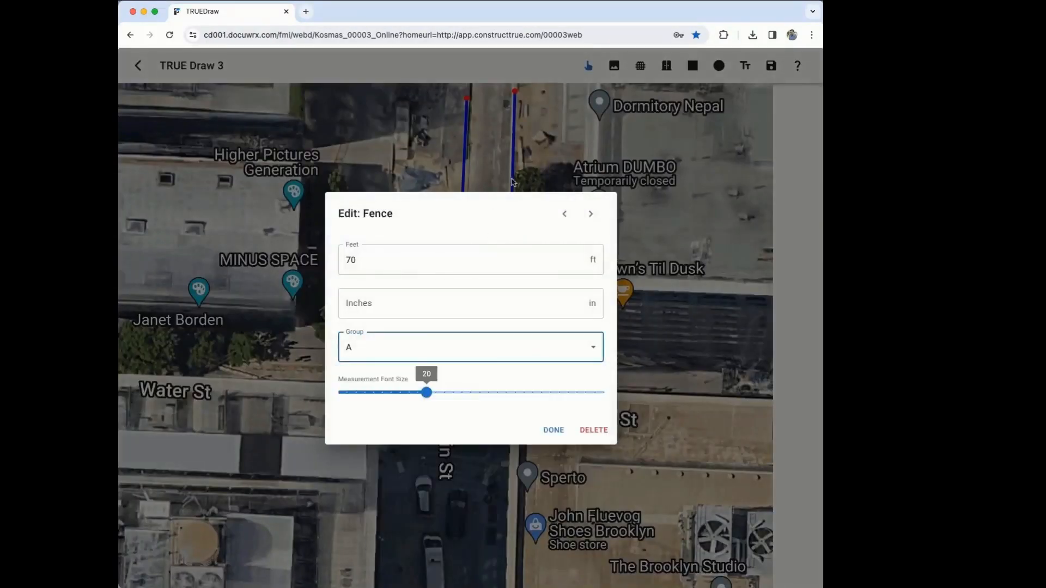
left_click(554, 430)
left_click(771, 66)
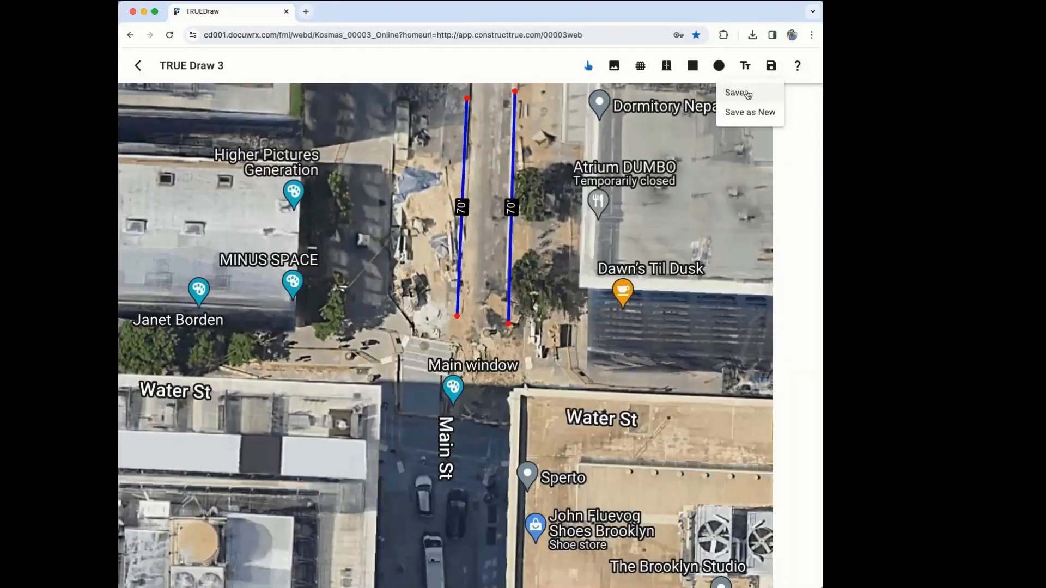
Step: Save the site drawing, producing the 140 lf FENCE-A proposal item
left_click(757, 98)
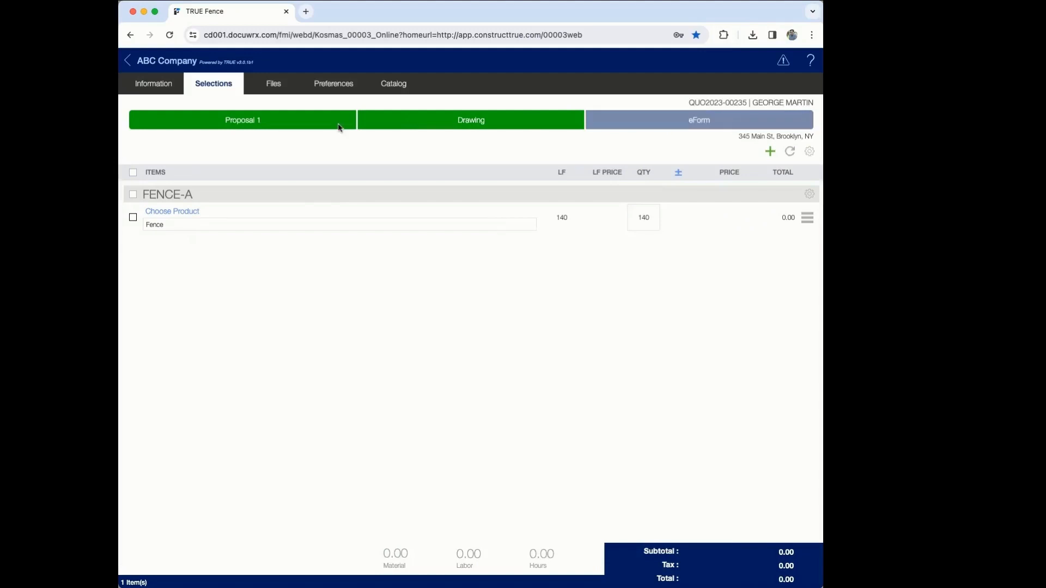
Step: Filter products to Vinyl and add 4' x 6' White Semi-Privacy Vinyl Fencing to the fence line
left_click(246, 126)
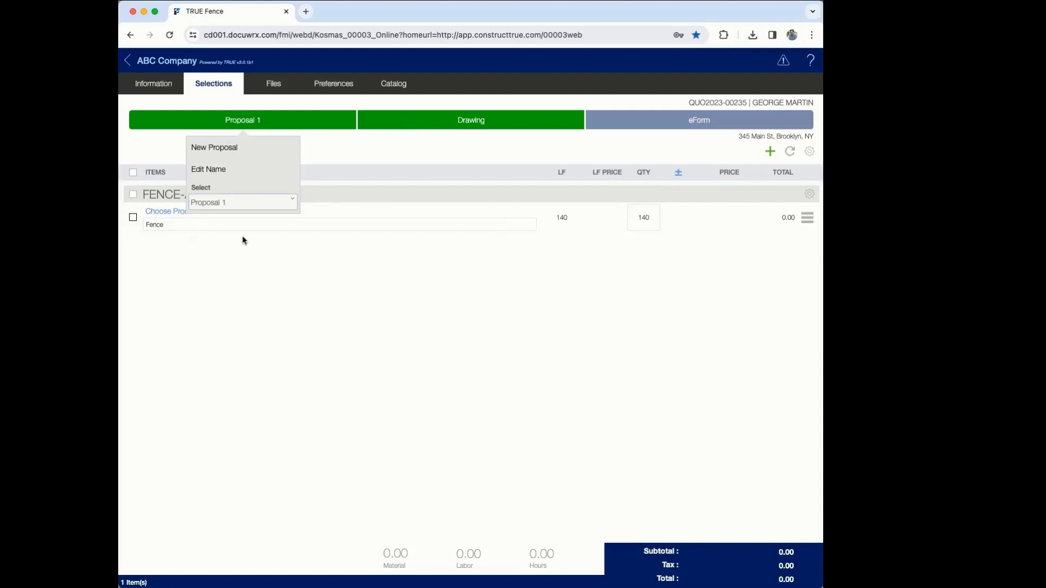
left_click(405, 148)
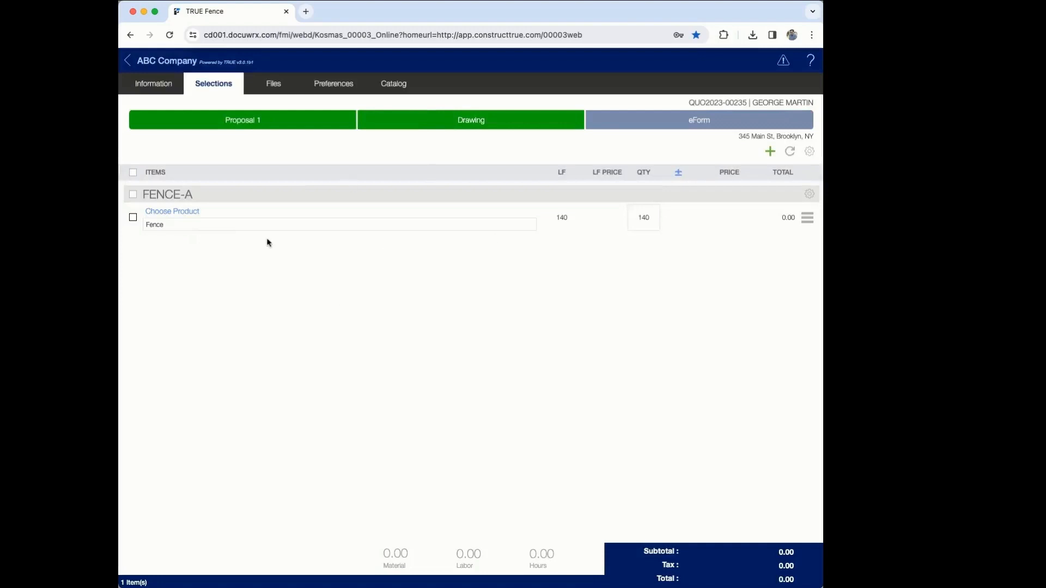
left_click(183, 210)
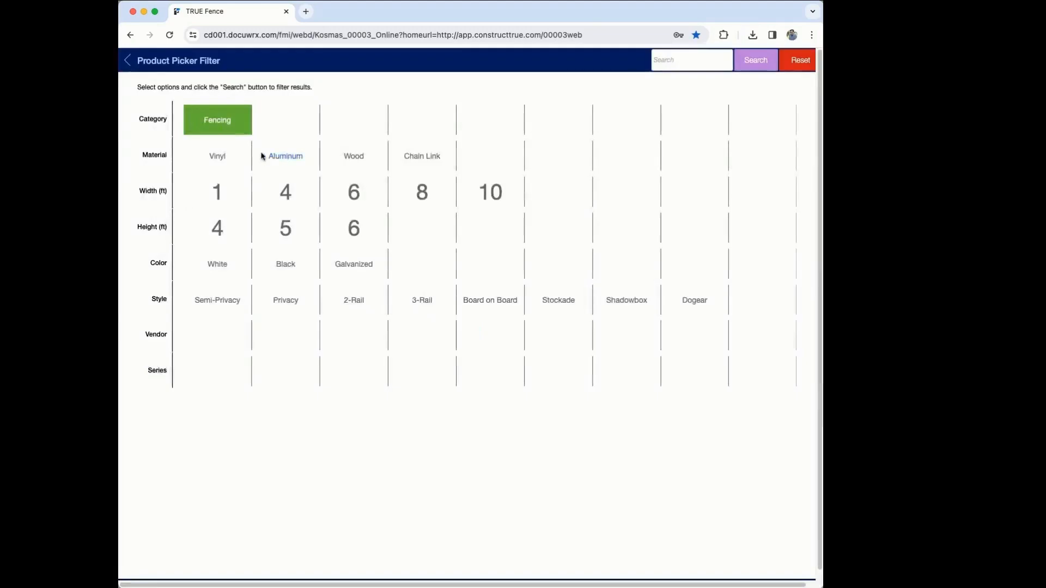
left_click(223, 156)
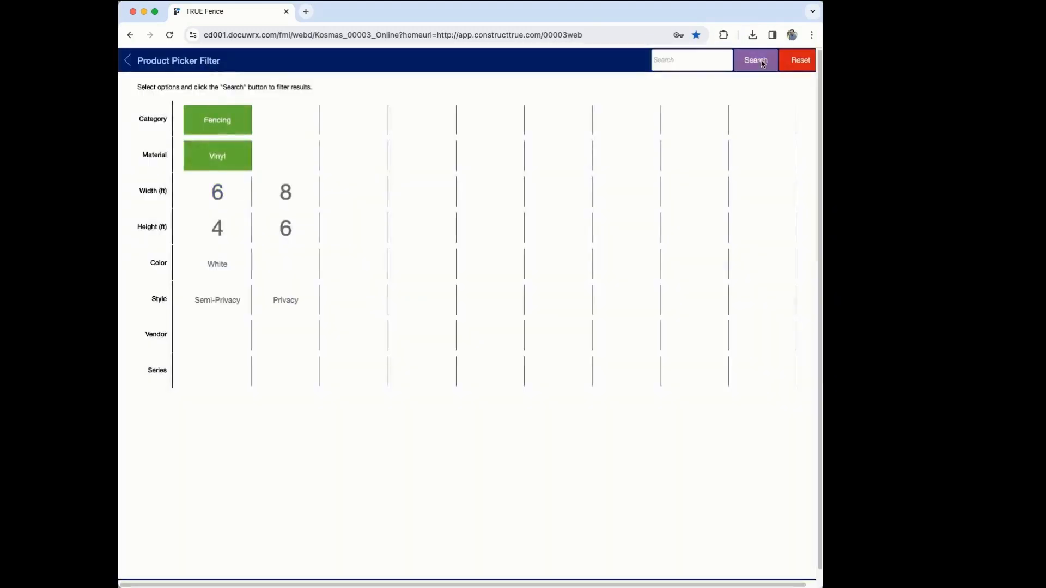
left_click(762, 64)
left_click(173, 178)
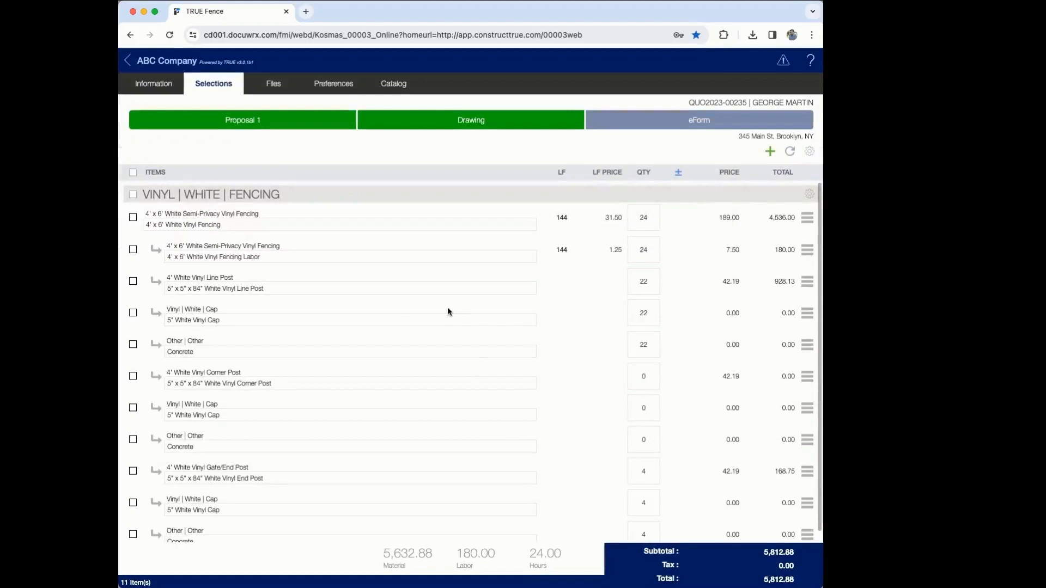
Step: Combine the duplicate quote items into seven lines
left_click(809, 152)
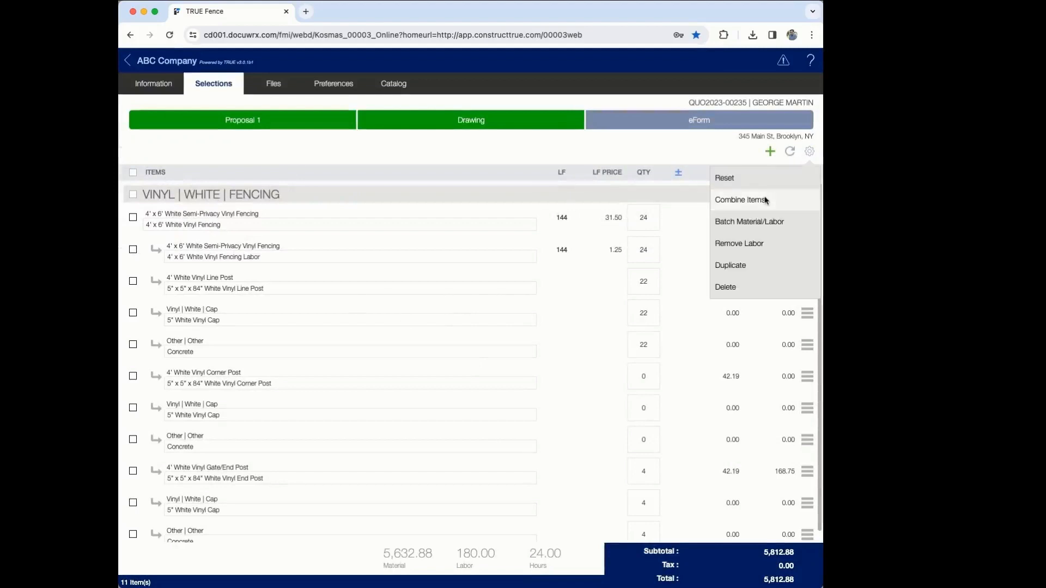
left_click(740, 200)
left_click(515, 347)
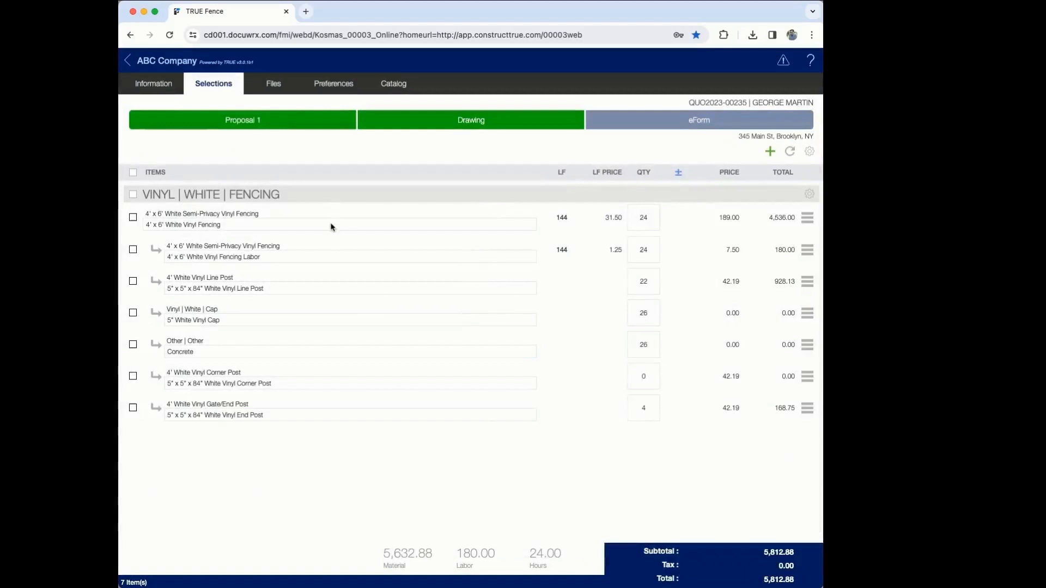
Step: Apply a 10% markup to the fencing labor and white vinyl cap rows
left_click(133, 249)
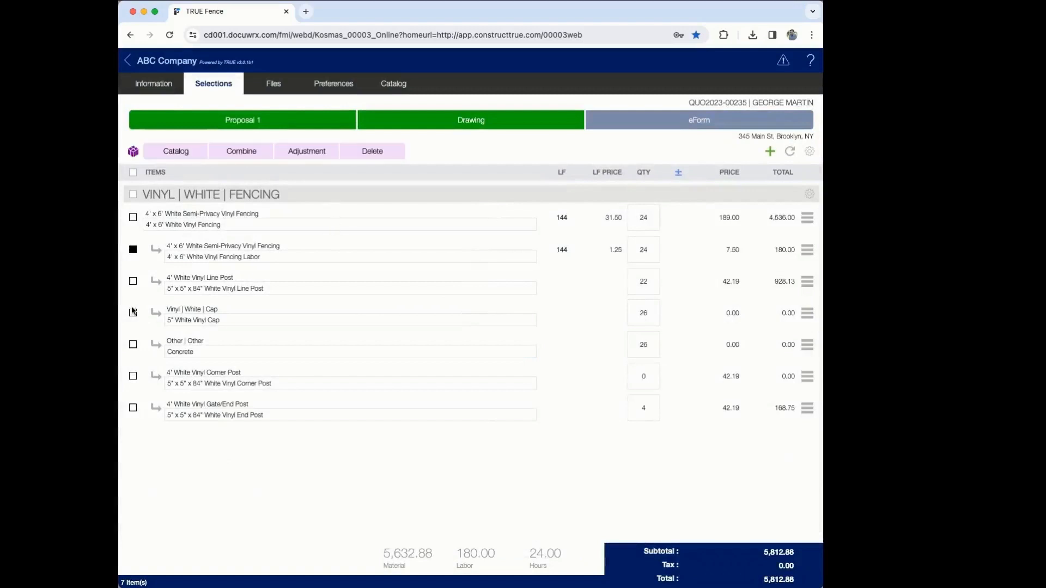
left_click(133, 312)
left_click(299, 155)
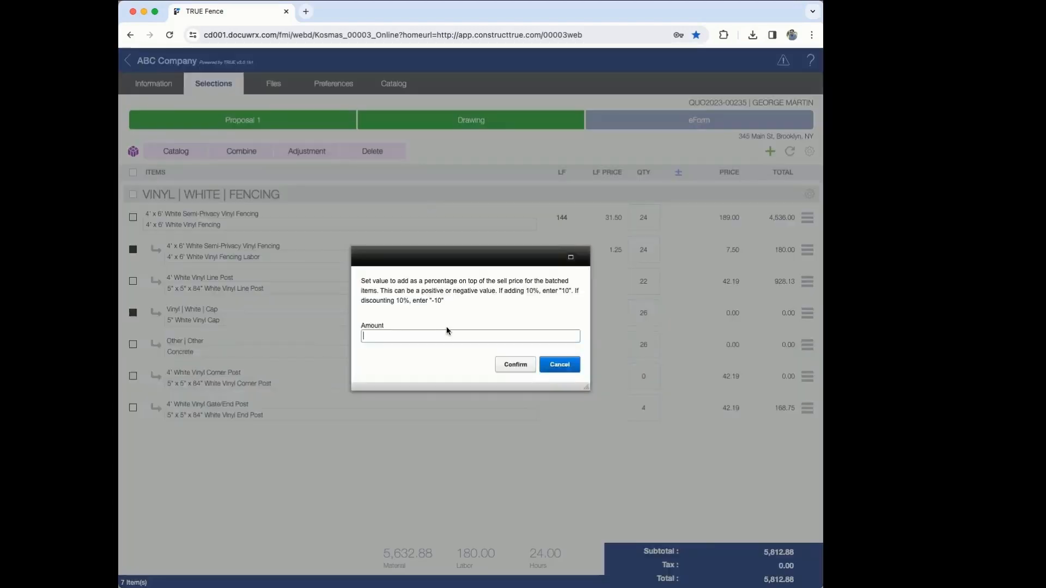
type("10")
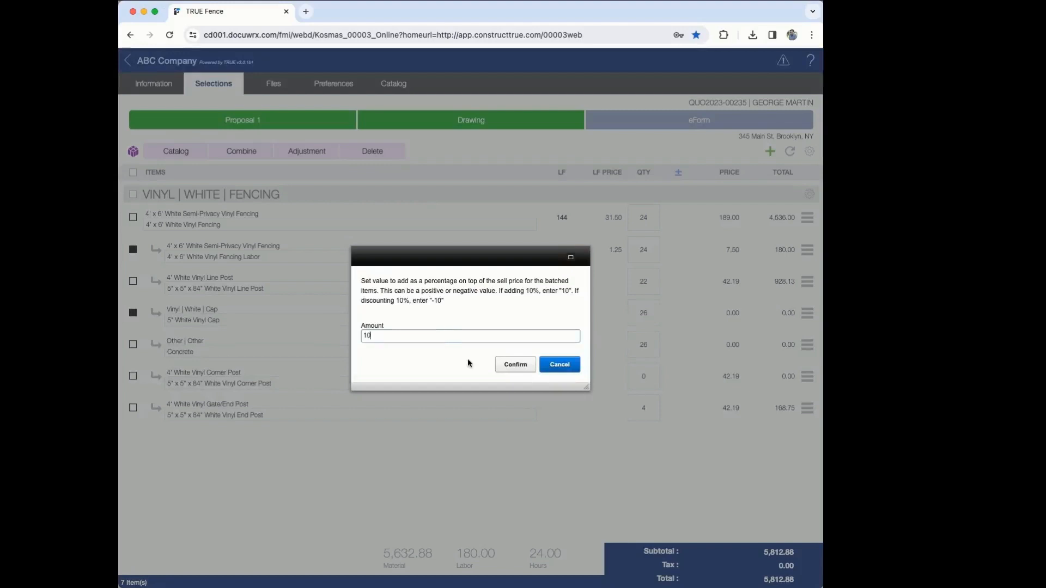
left_click(515, 364)
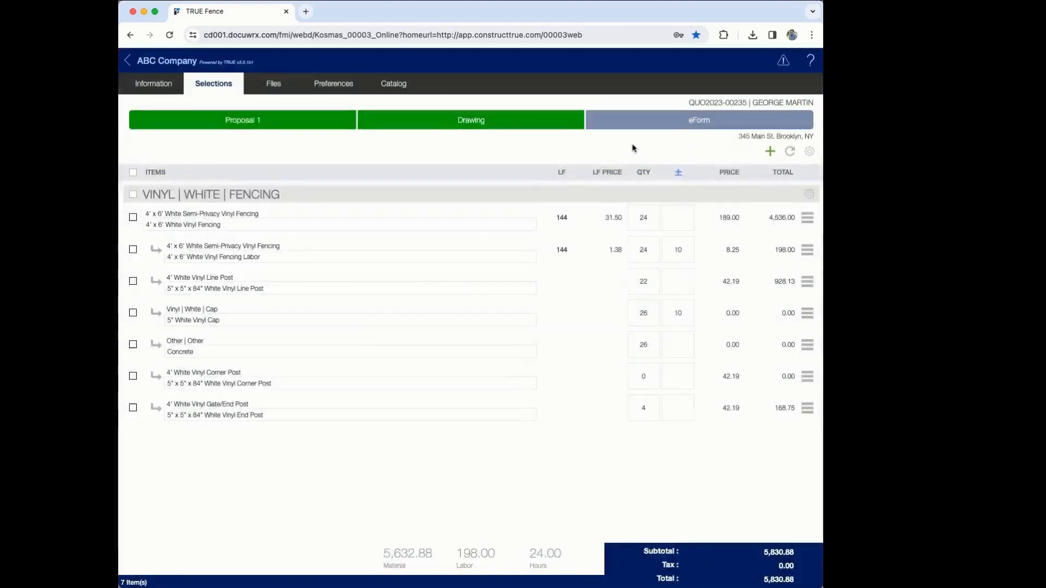
left_click(674, 128)
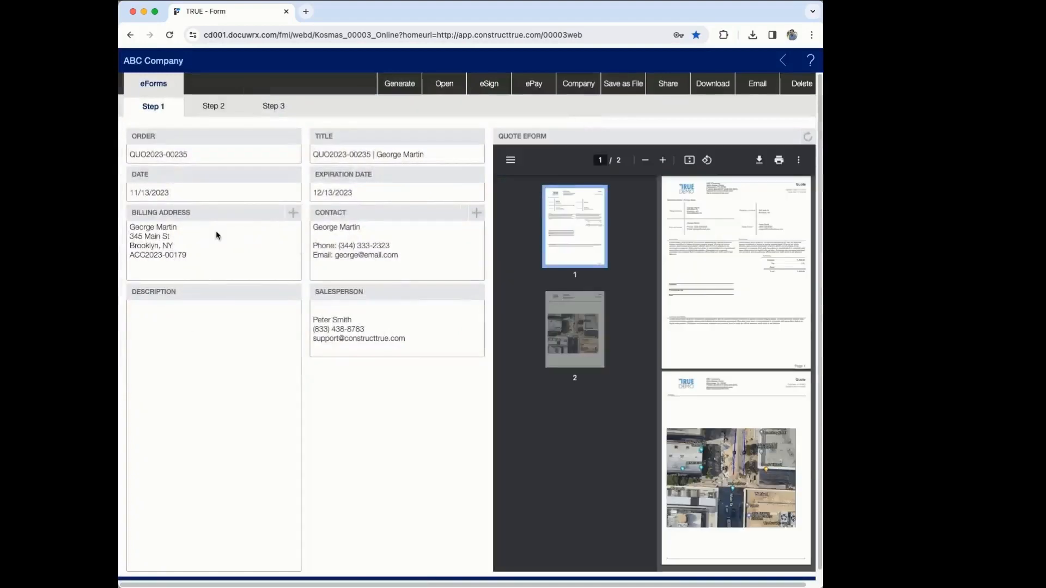
Step: Enter the quote description 'Installation 140' White Vinyl Fencing'
left_click(192, 324)
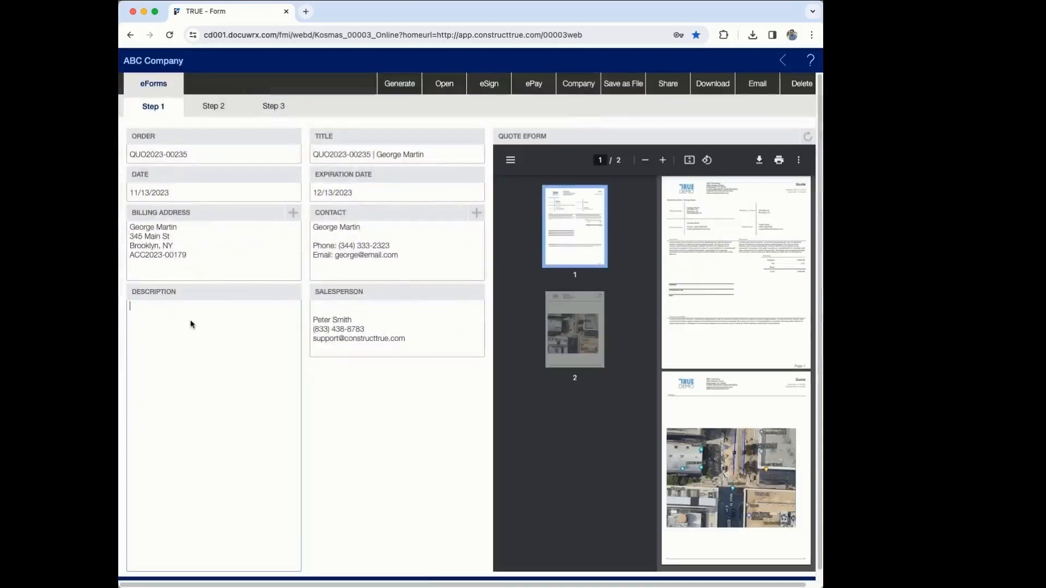
type("Installation 140' White Vinyl Fencing")
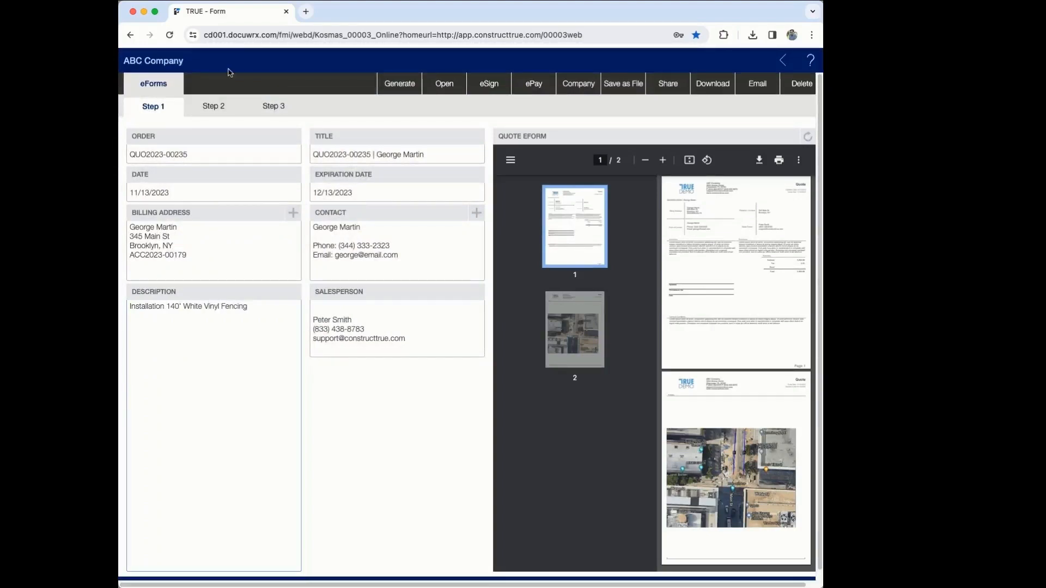
left_click(214, 106)
Step: Replace inclusions with Core Drill and exclusions with Private Utility Locates, then regenerate the quote
triple_click(394, 185)
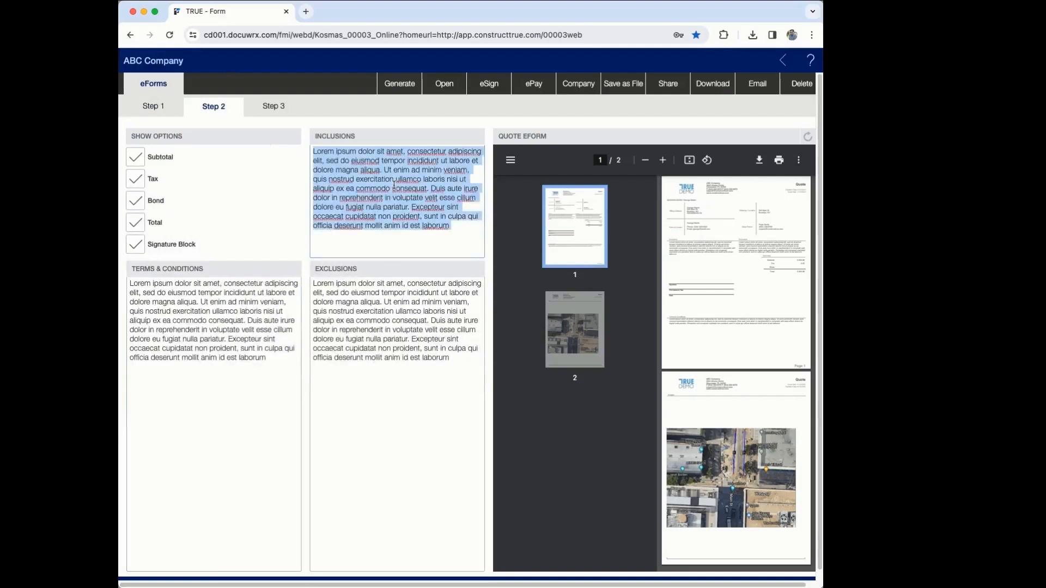
type("Core ")
type("In")
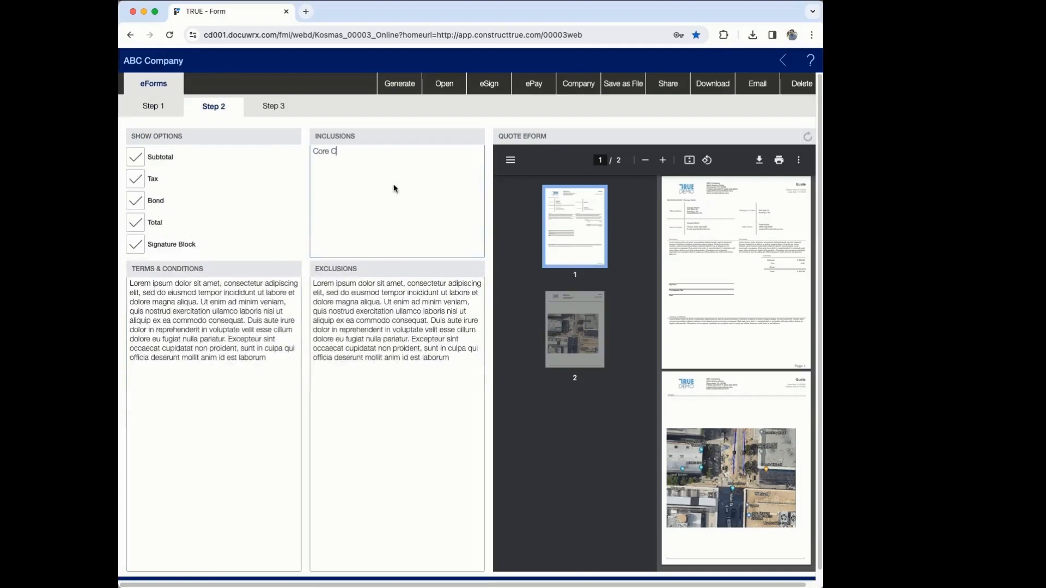
triple_click(419, 349)
type("Private Utility Locates")
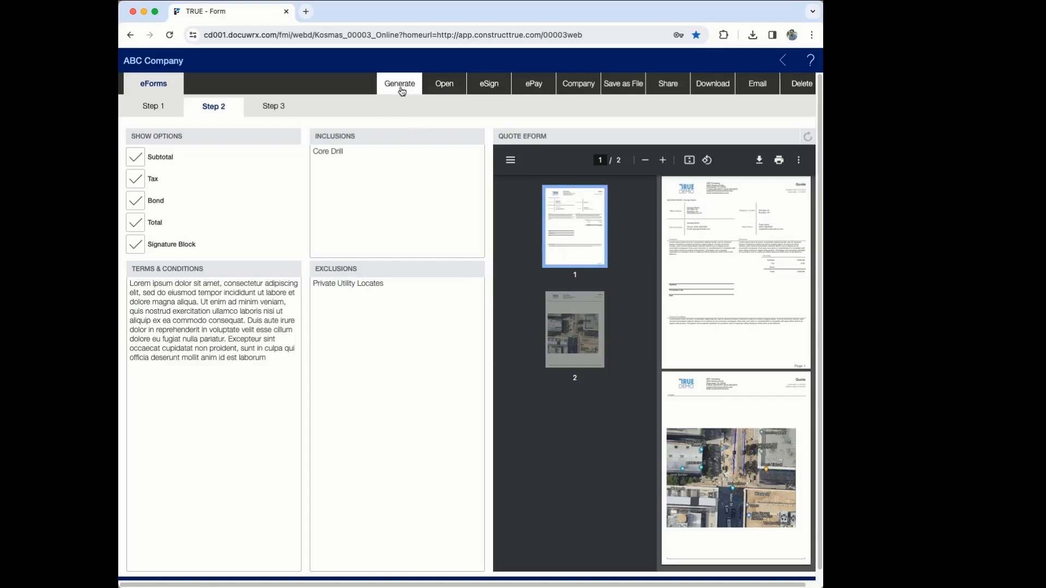
left_click(400, 85)
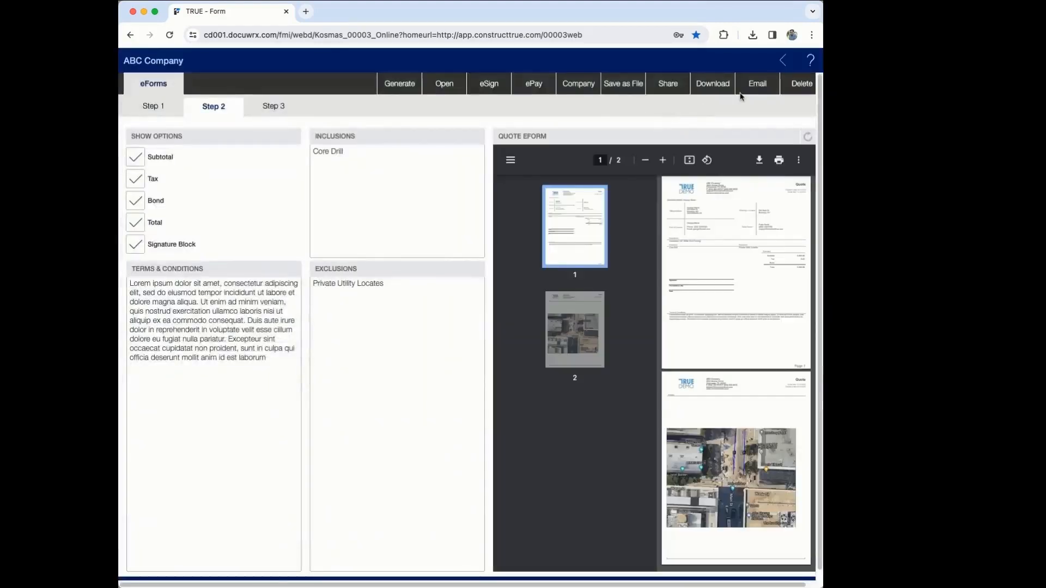
left_click(766, 85)
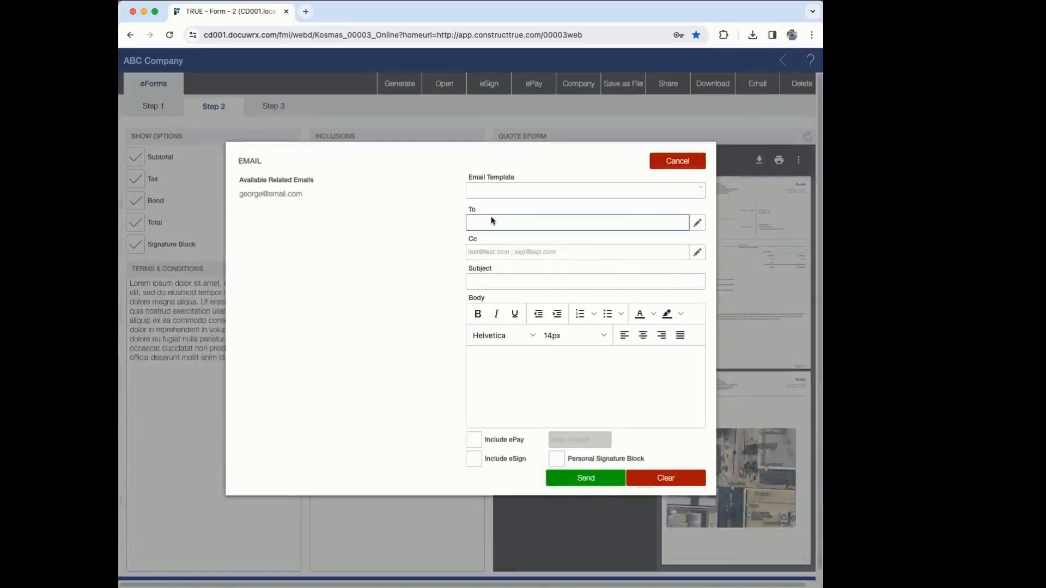
Step: Send the quote via the Basic Estimating Email Template to the recipient's e-mail address with eSign included
left_click(494, 192)
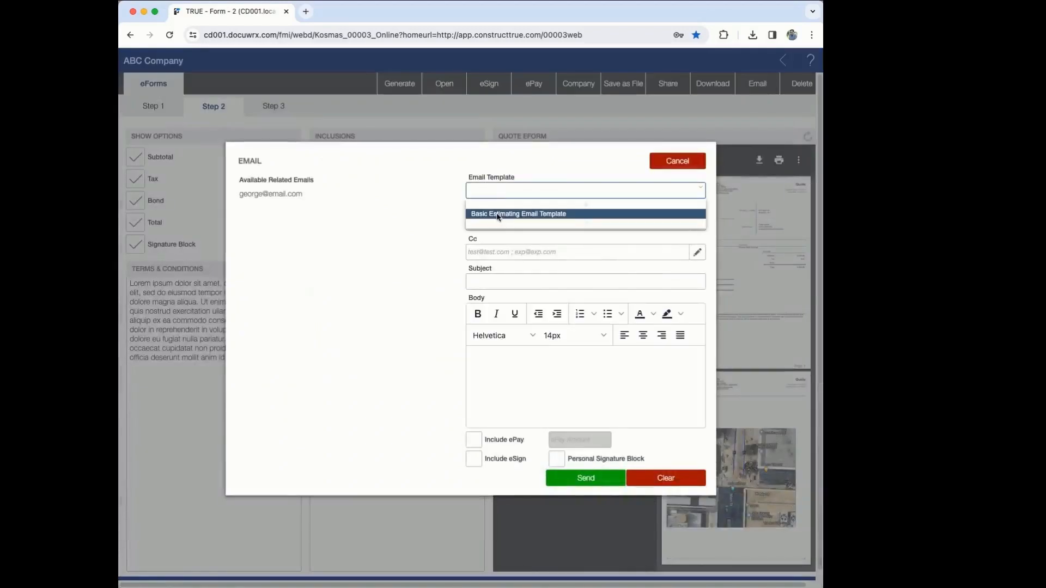
left_click(497, 214)
left_click(492, 221)
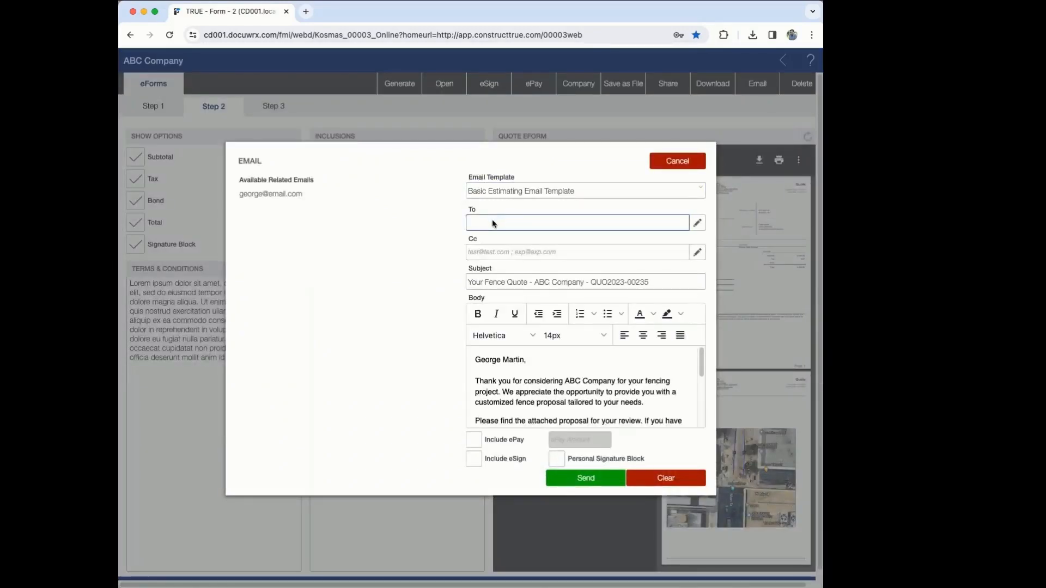
left_click(473, 461)
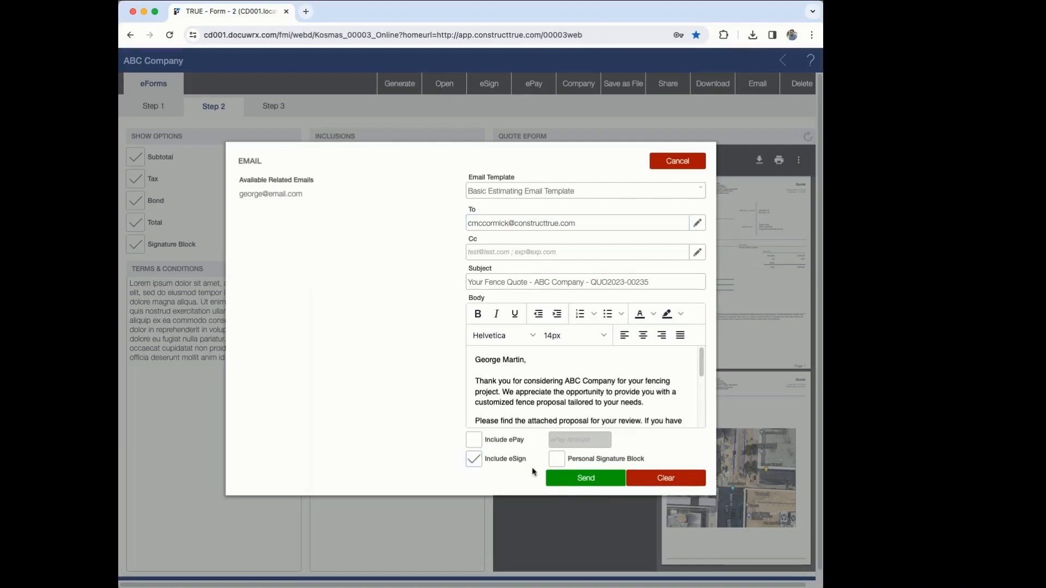
left_click(568, 477)
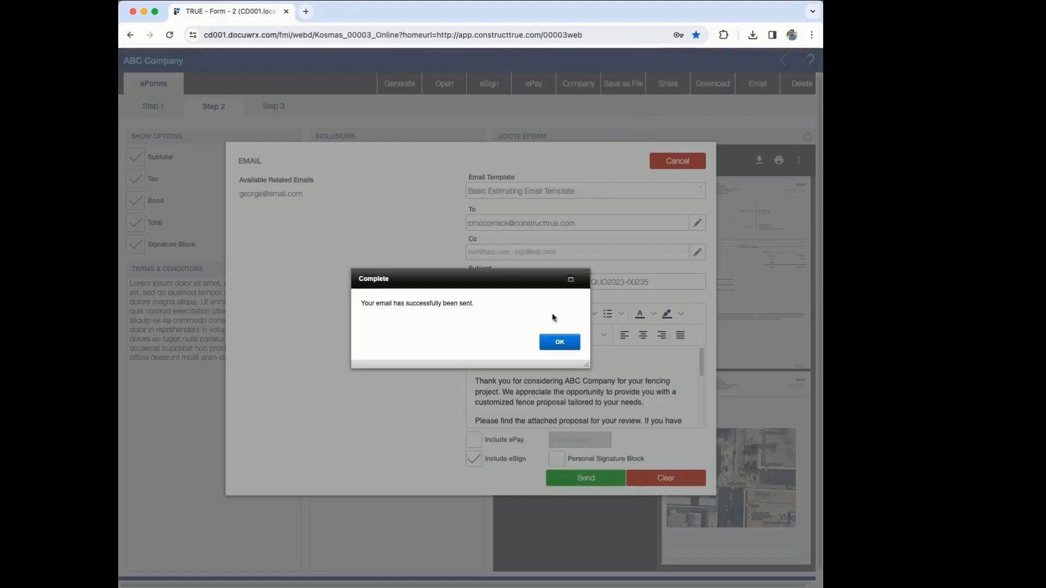
left_click(560, 341)
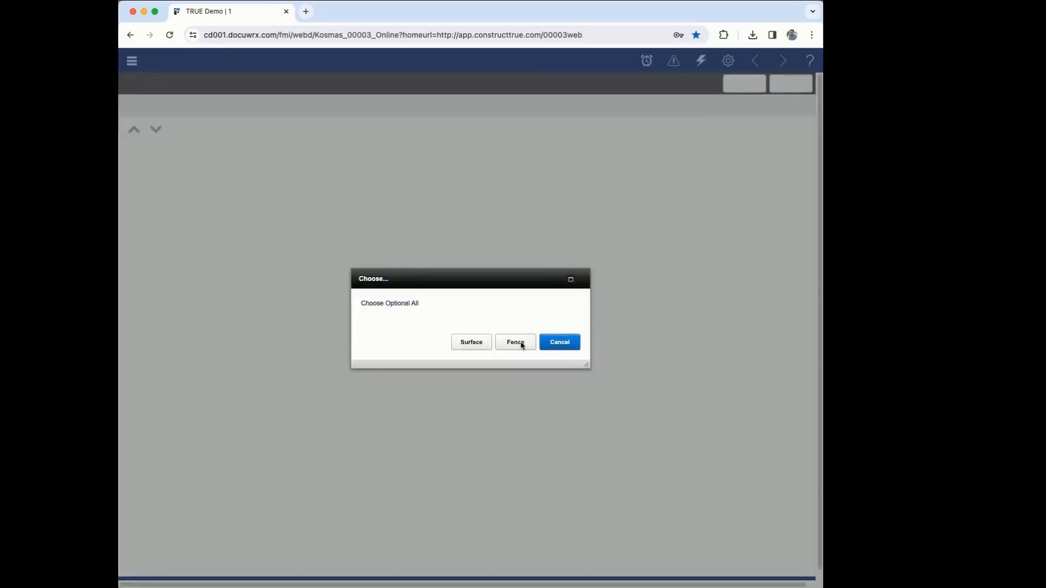
Step: Pick Fence in the Choose Optional All prompt to reopen the quote's Selections page
left_click(515, 342)
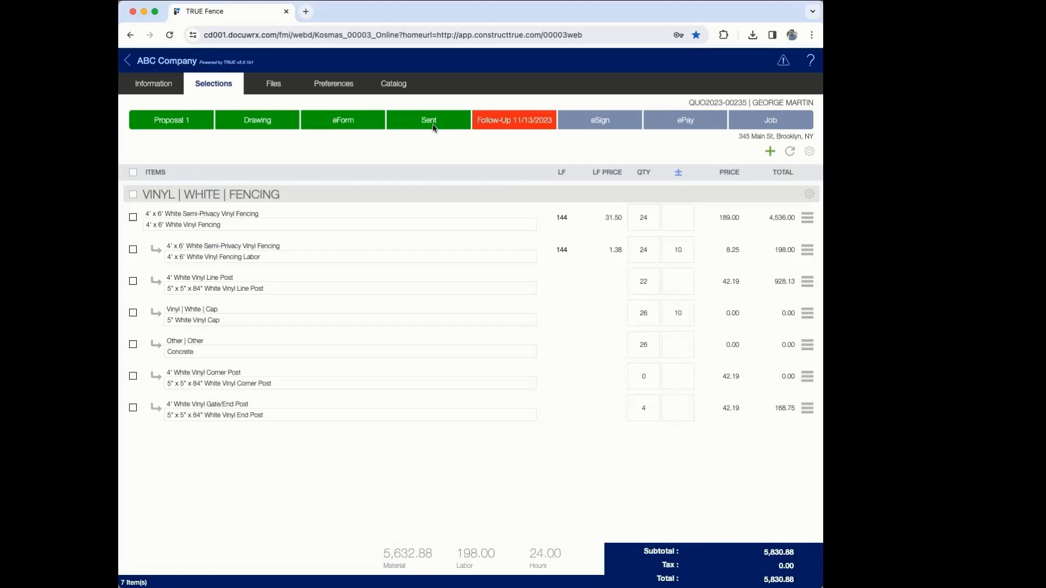